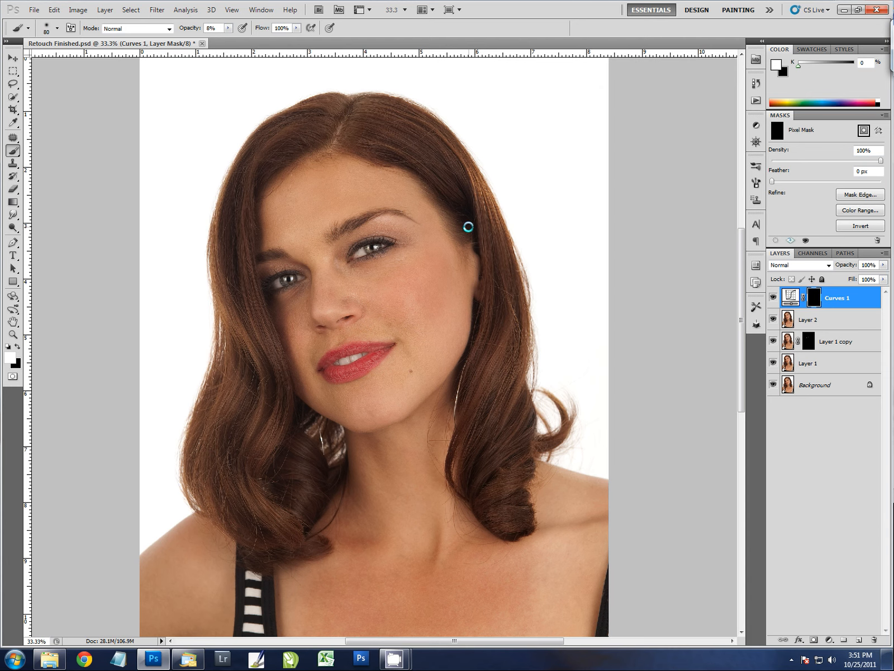
# Stamp all visible layers into a new layer and add an Overlay layer filled with 50% gray above it
pyautogui.hotkey('ctrl', 'shift', 'alt', 'e')
pyautogui.press('x')
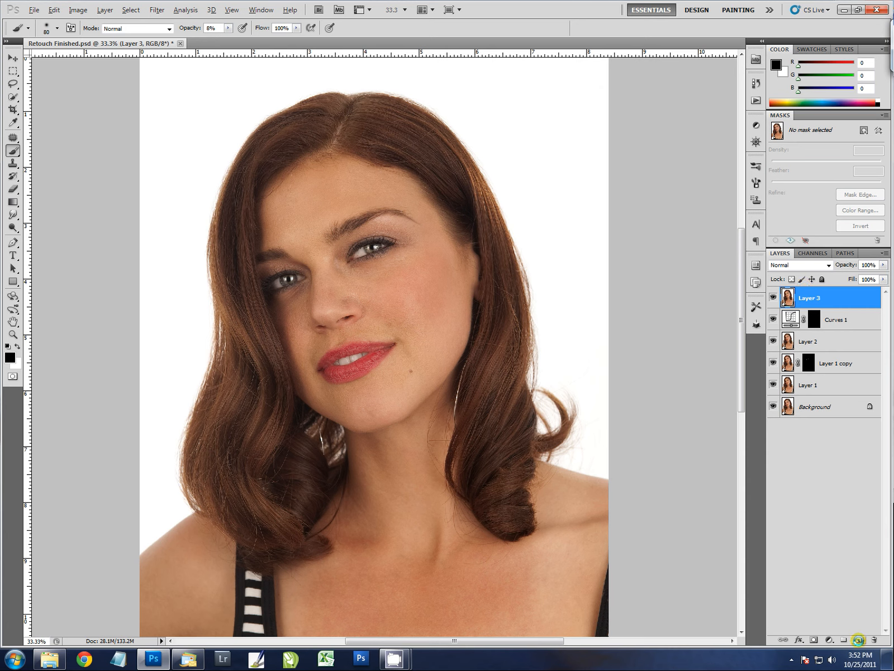
pyautogui.keyDown('alt'); pyautogui.click(858, 640); pyautogui.keyUp('alt')
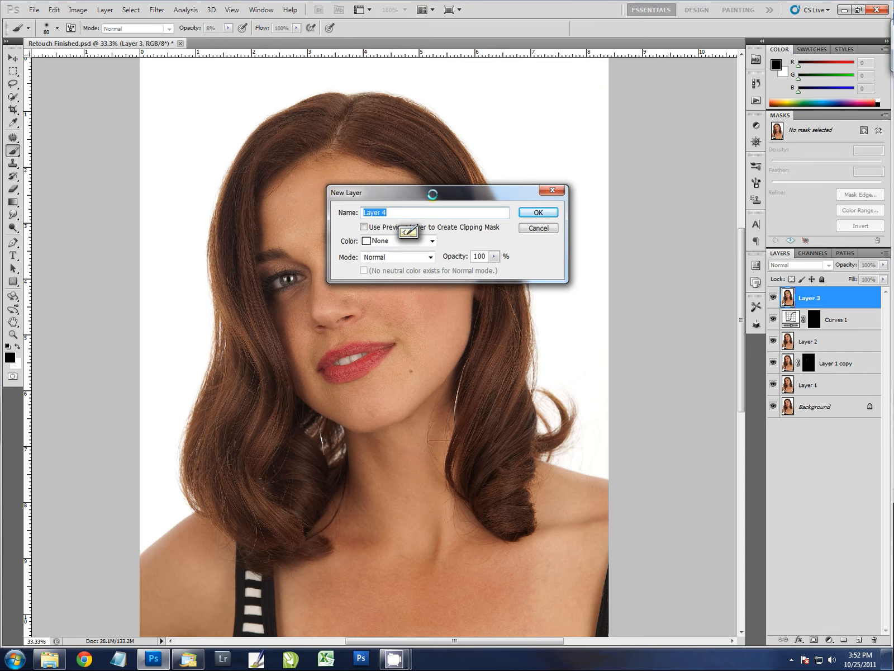
pyautogui.moveTo(433, 193)
pyautogui.mouseDown()
pyautogui.moveTo(419, 187)
pyautogui.moveTo(436, 187)
pyautogui.mouseUp()
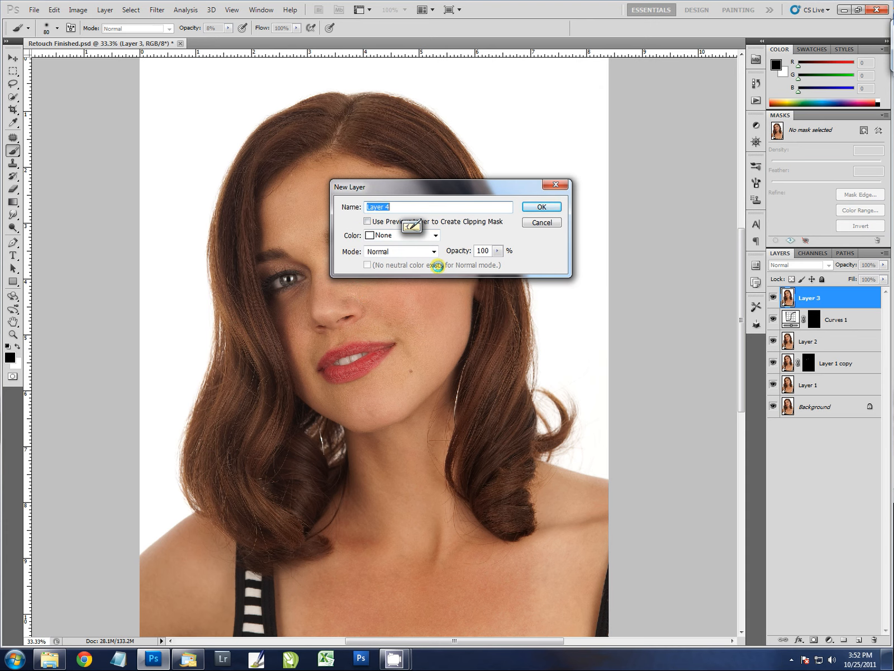
pyautogui.click(394, 251)
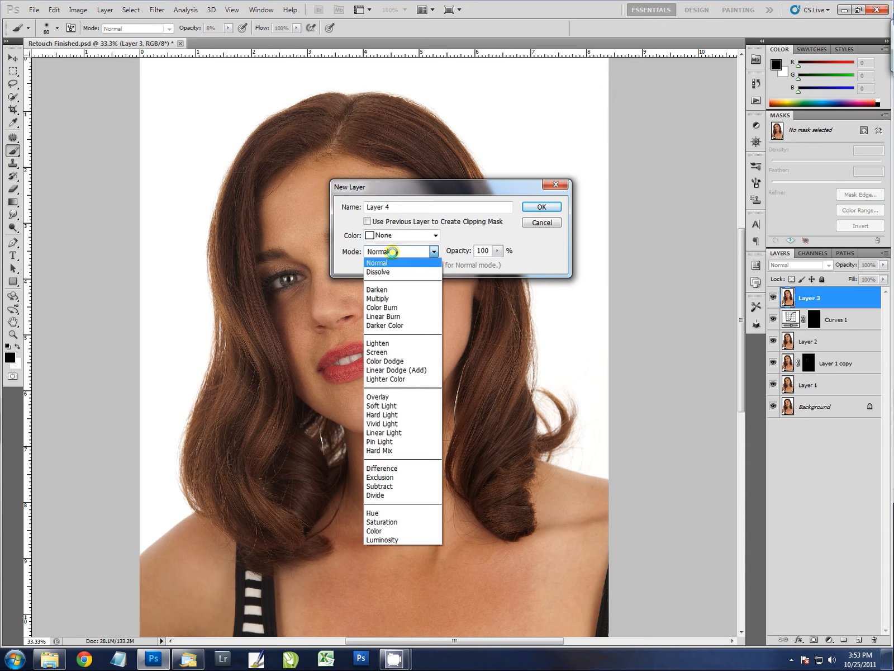
pyautogui.click(385, 396)
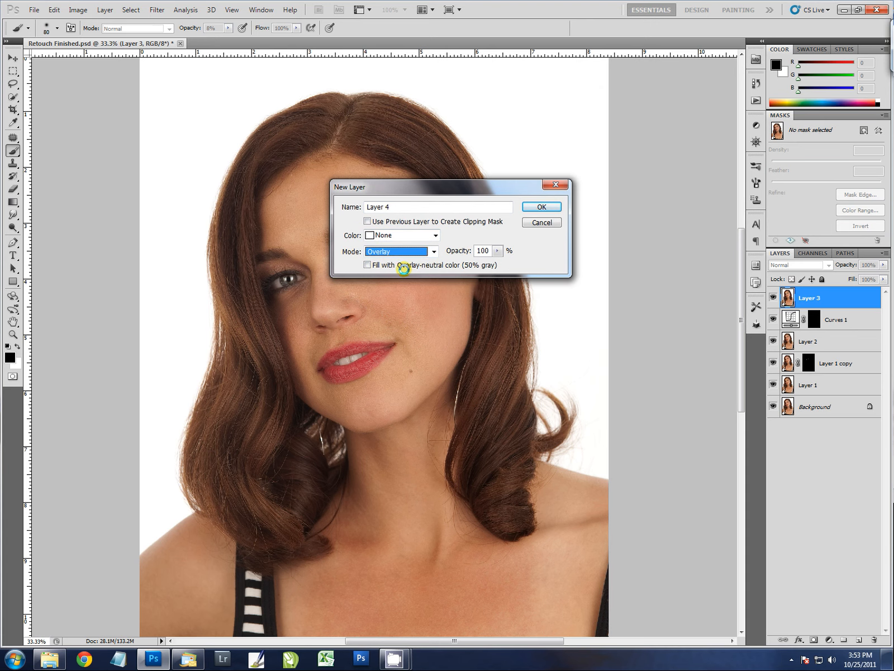
pyautogui.click(366, 265)
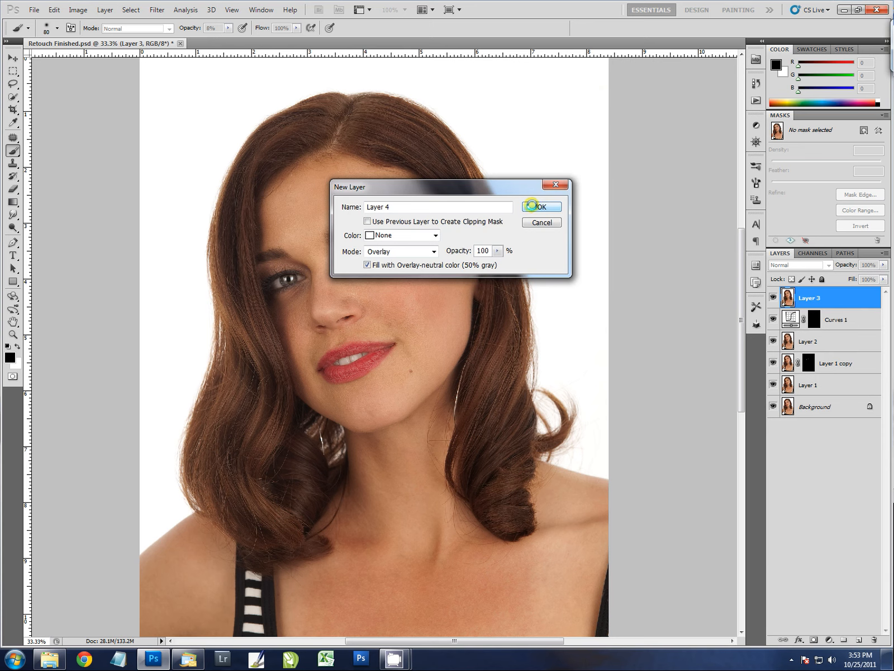
pyautogui.click(532, 206)
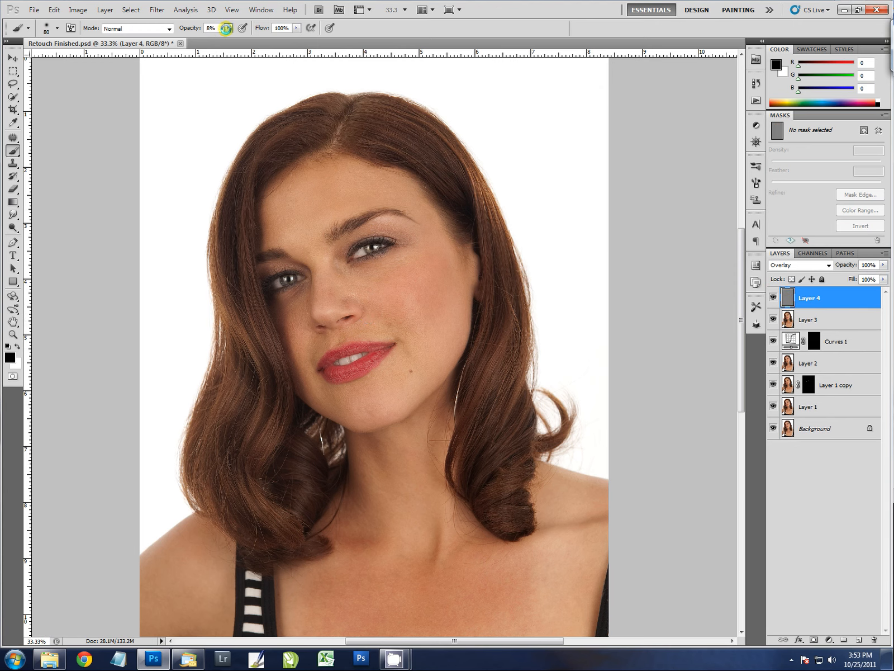
# Set the brush opacity to 10% and paint white over the highlights of the hair on the image's left side
pyautogui.click(228, 28)
pyautogui.moveTo(228, 37)
pyautogui.mouseDown()
pyautogui.moveTo(278, 36)
pyautogui.moveTo(228, 41)
pyautogui.mouseUp()
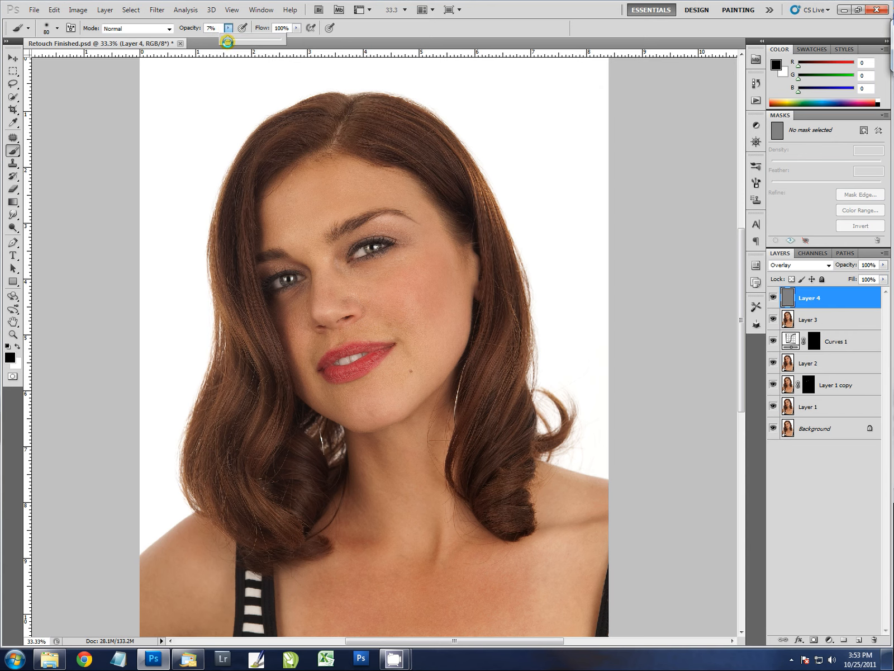
pyautogui.moveTo(228, 41); pyautogui.dragTo(230, 41)
pyautogui.click(446, 28)
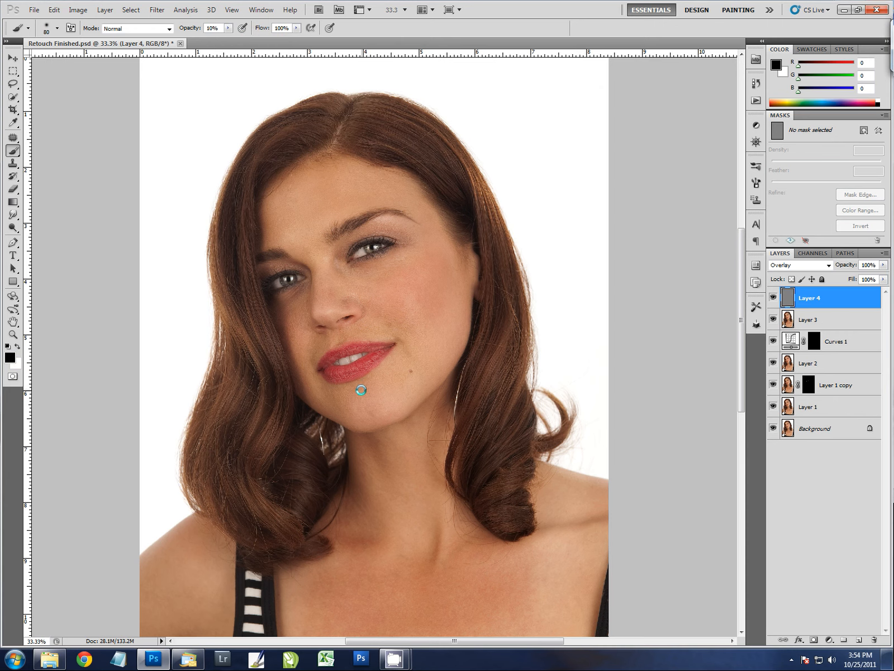
pyautogui.press('x')
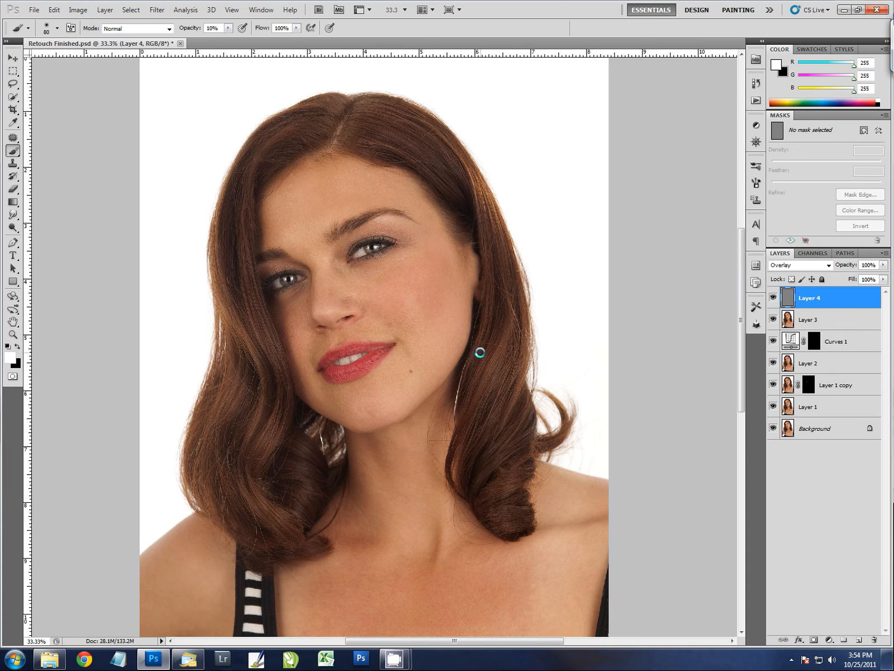
pyautogui.moveTo(213, 252)
pyautogui.mouseDown()
pyautogui.moveTo(218, 282)
pyautogui.moveTo(214, 216)
pyautogui.moveTo(245, 186)
pyautogui.moveTo(250, 292)
pyautogui.moveTo(244, 242)
pyautogui.moveTo(251, 278)
pyautogui.moveTo(241, 257)
pyautogui.moveTo(252, 300)
pyautogui.moveTo(243, 221)
pyautogui.moveTo(277, 350)
pyautogui.moveTo(247, 220)
pyautogui.moveTo(285, 404)
pyautogui.moveTo(268, 381)
pyautogui.moveTo(275, 425)
pyautogui.moveTo(251, 466)
pyautogui.moveTo(281, 405)
pyautogui.moveTo(242, 468)
pyautogui.moveTo(262, 388)
pyautogui.moveTo(242, 460)
pyautogui.moveTo(251, 381)
pyautogui.moveTo(222, 427)
pyautogui.moveTo(237, 362)
pyautogui.moveTo(209, 427)
pyautogui.moveTo(231, 359)
pyautogui.moveTo(194, 474)
pyautogui.mouseUp()
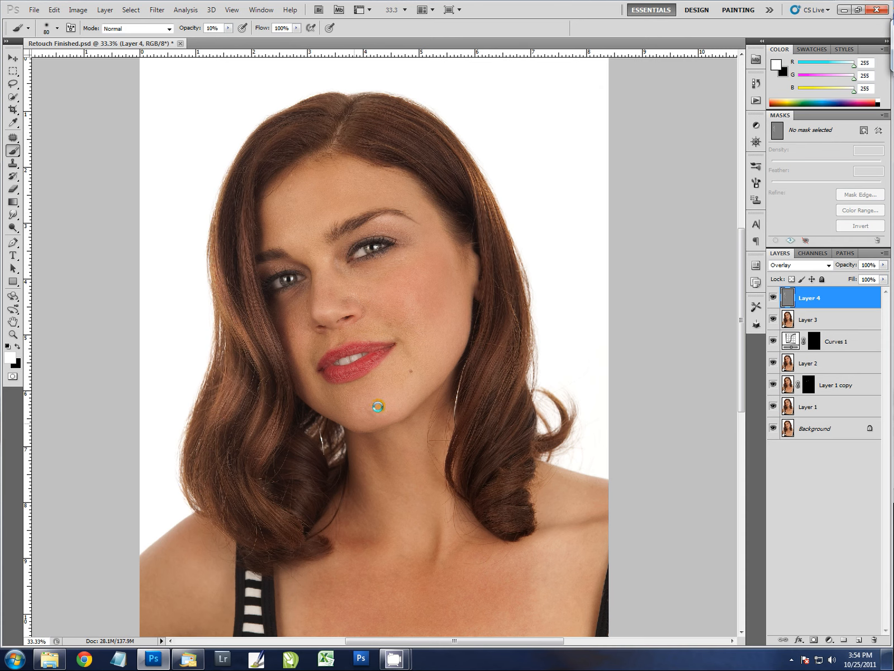
pyautogui.click(774, 296)
pyautogui.click(774, 296)
pyautogui.click(775, 296)
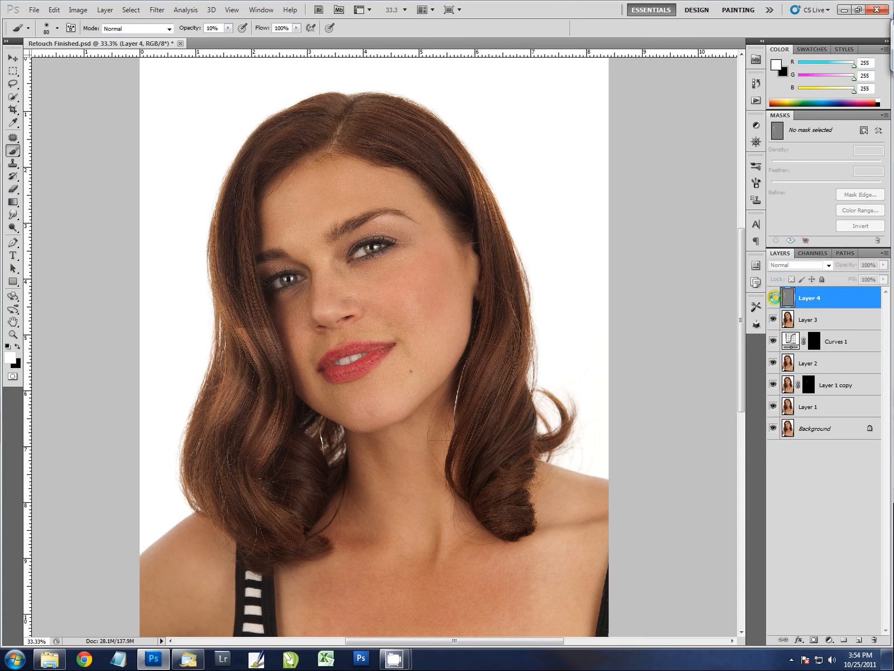
pyautogui.click(774, 297)
pyautogui.moveTo(248, 470); pyautogui.dragTo(296, 538)
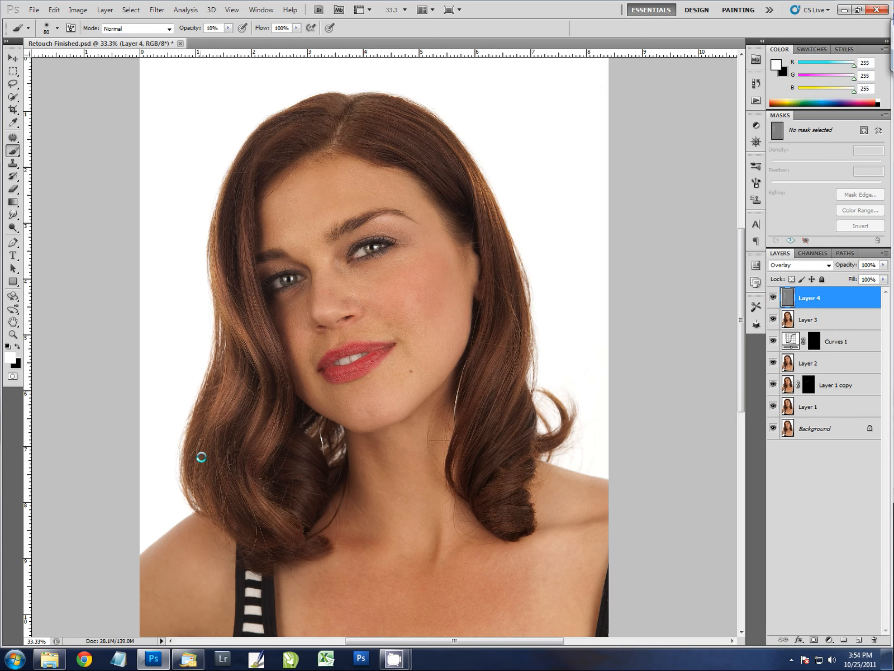
# Paint white highlights over the crown and along the waves and curls of the hair on the image's right side
pyautogui.moveTo(332, 105); pyautogui.dragTo(258, 168)
pyautogui.moveTo(436, 131)
pyautogui.mouseDown()
pyautogui.moveTo(480, 180)
pyautogui.moveTo(498, 271)
pyautogui.mouseUp()
pyautogui.moveTo(488, 207); pyautogui.dragTo(498, 260)
pyautogui.moveTo(427, 100)
pyautogui.mouseDown()
pyautogui.moveTo(513, 309)
pyautogui.moveTo(498, 374)
pyautogui.mouseUp()
pyautogui.moveTo(509, 281)
pyautogui.mouseDown()
pyautogui.moveTo(500, 360)
pyautogui.moveTo(511, 391)
pyautogui.mouseUp()
pyautogui.moveTo(527, 314); pyautogui.dragTo(487, 459)
pyautogui.moveTo(499, 410)
pyautogui.mouseDown()
pyautogui.moveTo(489, 456)
pyautogui.moveTo(466, 469)
pyautogui.mouseUp()
pyautogui.moveTo(526, 461)
pyautogui.mouseDown()
pyautogui.moveTo(488, 491)
pyautogui.moveTo(511, 527)
pyautogui.mouseUp()
pyautogui.moveTo(529, 460); pyautogui.dragTo(507, 509)
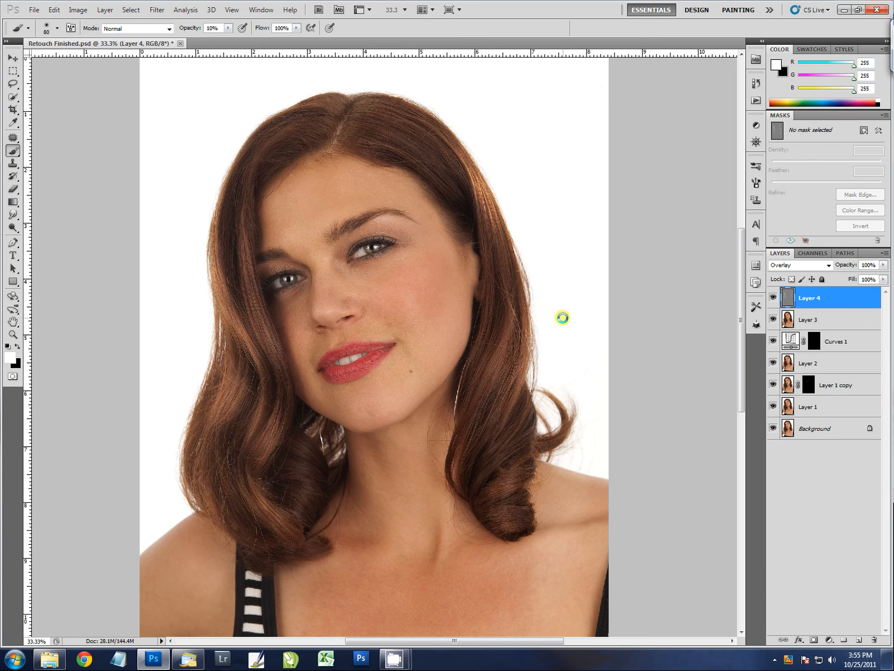
# Switch the foreground colour to black and darken the shadow areas between the hair waves on both sides
pyautogui.press('x')
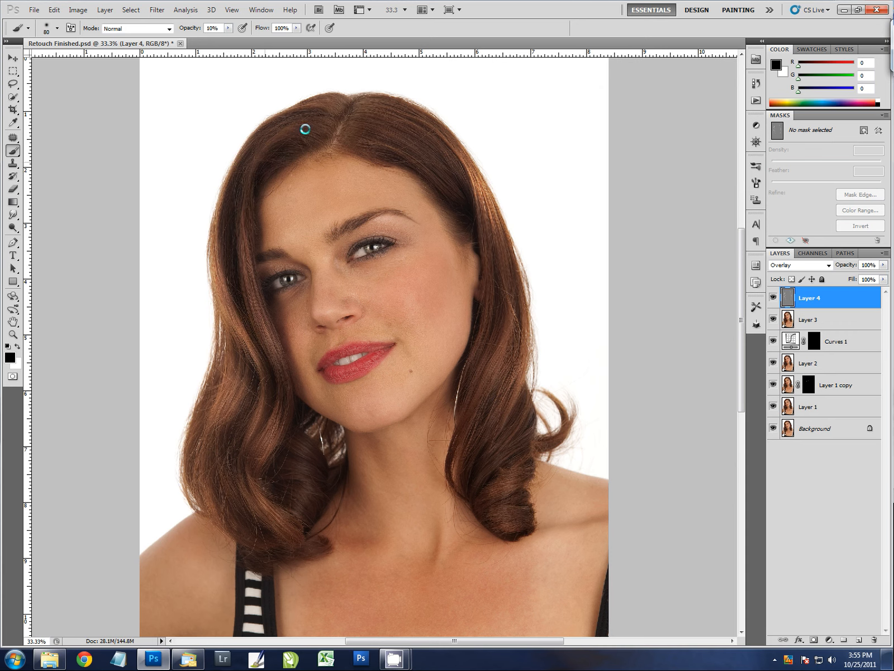
pyautogui.moveTo(211, 246)
pyautogui.mouseDown()
pyautogui.moveTo(252, 366)
pyautogui.moveTo(251, 396)
pyautogui.moveTo(223, 336)
pyautogui.moveTo(247, 415)
pyautogui.moveTo(232, 461)
pyautogui.moveTo(235, 497)
pyautogui.moveTo(218, 440)
pyautogui.moveTo(233, 520)
pyautogui.moveTo(219, 517)
pyautogui.moveTo(258, 532)
pyautogui.moveTo(289, 447)
pyautogui.moveTo(281, 464)
pyautogui.mouseUp()
pyautogui.moveTo(483, 262)
pyautogui.mouseDown()
pyautogui.moveTo(476, 360)
pyautogui.moveTo(496, 291)
pyautogui.moveTo(481, 375)
pyautogui.moveTo(475, 219)
pyautogui.moveTo(476, 226)
pyautogui.moveTo(464, 165)
pyautogui.moveTo(475, 220)
pyautogui.moveTo(422, 124)
pyautogui.moveTo(468, 196)
pyautogui.moveTo(428, 112)
pyautogui.moveTo(460, 168)
pyautogui.moveTo(397, 122)
pyautogui.moveTo(462, 179)
pyautogui.moveTo(414, 121)
pyautogui.moveTo(391, 127)
pyautogui.moveTo(322, 113)
pyautogui.moveTo(259, 148)
pyautogui.moveTo(316, 118)
pyautogui.moveTo(287, 116)
pyautogui.moveTo(235, 209)
pyautogui.moveTo(512, 312)
pyautogui.moveTo(516, 374)
pyautogui.moveTo(516, 325)
pyautogui.moveTo(504, 379)
pyautogui.moveTo(515, 323)
pyautogui.moveTo(489, 415)
pyautogui.moveTo(520, 300)
pyautogui.moveTo(475, 446)
pyautogui.moveTo(520, 404)
pyautogui.moveTo(488, 480)
pyautogui.moveTo(526, 483)
pyautogui.moveTo(496, 503)
pyautogui.moveTo(513, 534)
pyautogui.mouseUp()
pyautogui.moveTo(318, 481); pyautogui.dragTo(310, 506)
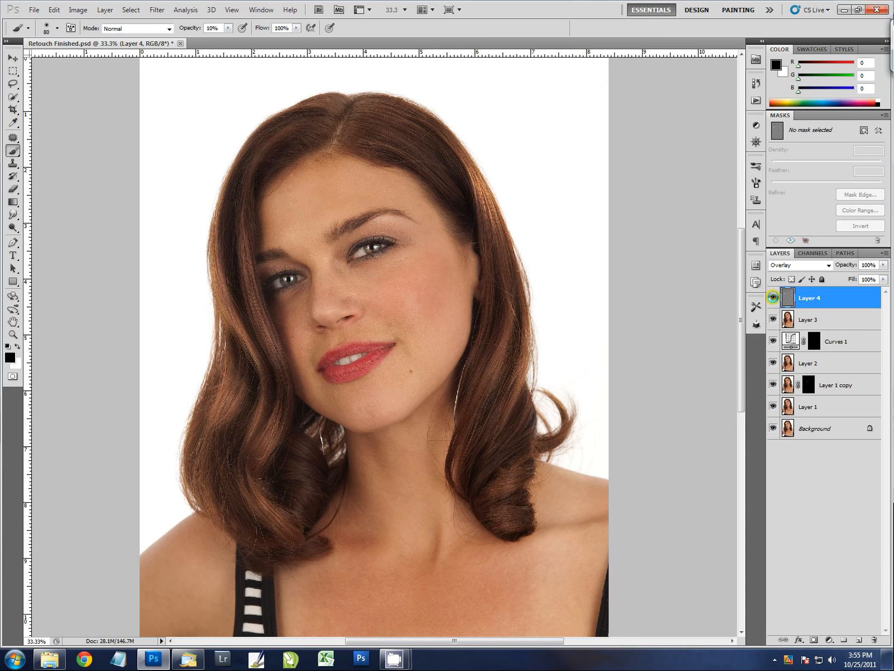
# Compare the hair with and without the gray Overlay layer and inspect the portrait
pyautogui.click(773, 297)
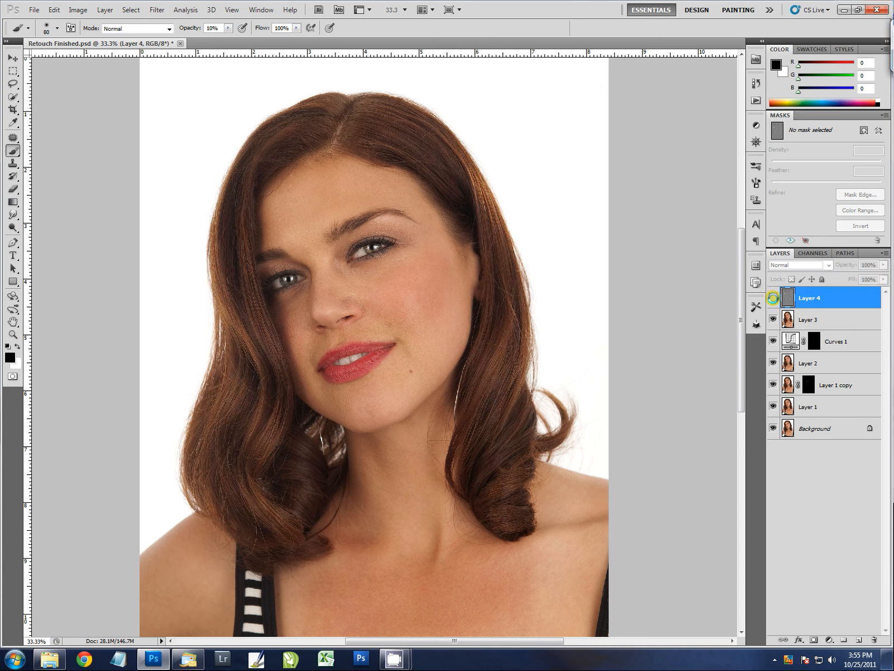
pyautogui.click(773, 298)
pyautogui.click(774, 299)
pyautogui.click(774, 299)
pyautogui.click(774, 298)
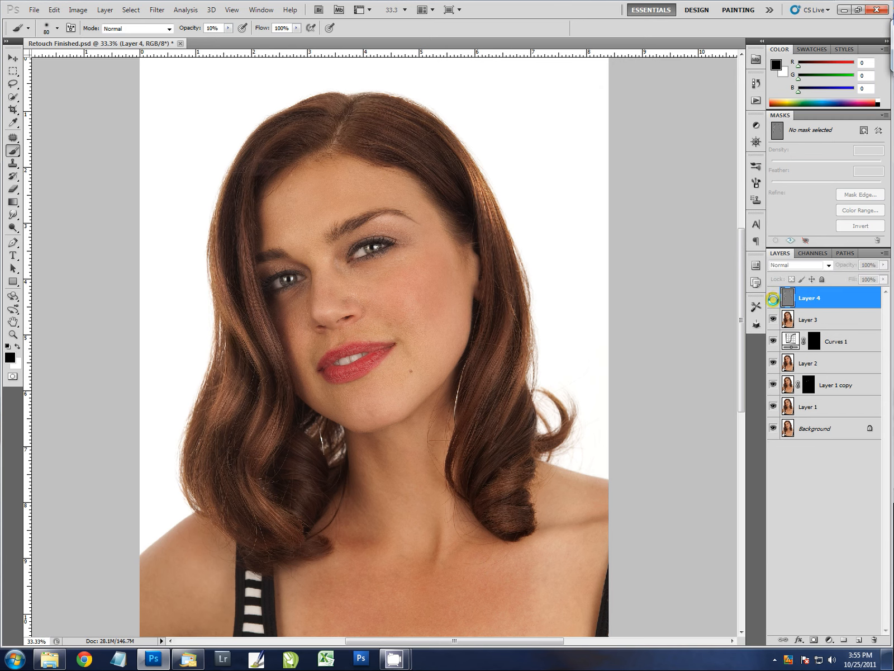
pyautogui.click(773, 299)
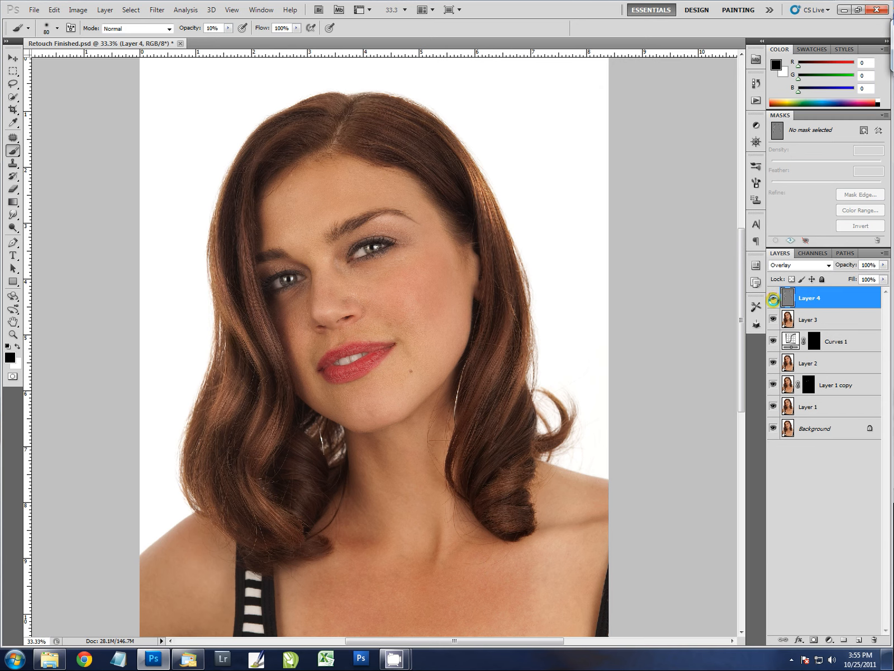
pyautogui.click(774, 299)
pyautogui.click(773, 298)
pyautogui.press('h')
pyautogui.moveTo(426, 535)
pyautogui.mouseDown()
pyautogui.moveTo(416, 535)
pyautogui.moveTo(409, 419)
pyautogui.moveTo(467, 471)
pyautogui.moveTo(459, 452)
pyautogui.mouseUp()
pyautogui.moveTo(525, 477); pyautogui.dragTo(437, 513)
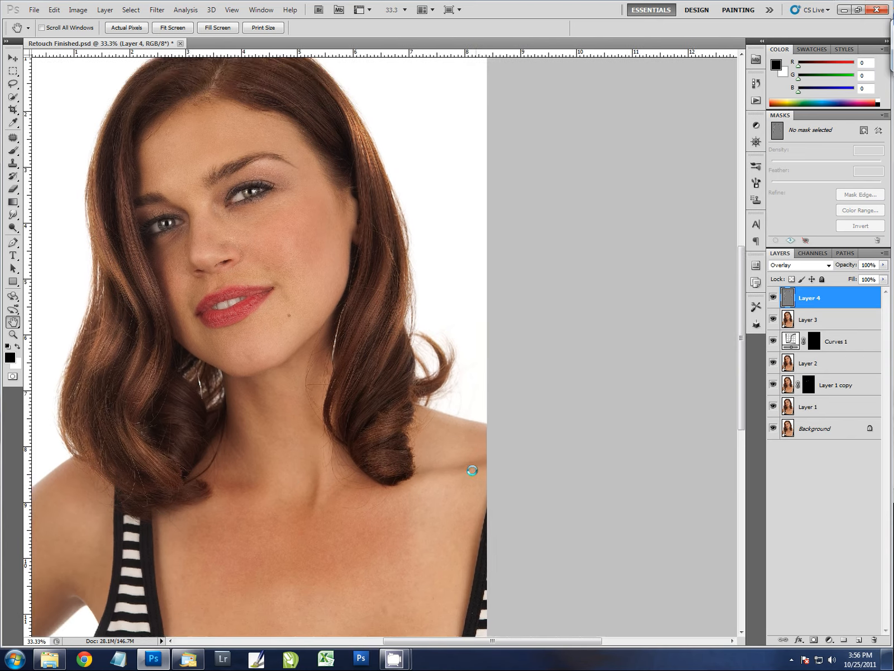
pyautogui.moveTo(374, 509); pyautogui.dragTo(421, 512)
pyautogui.moveTo(380, 465)
pyautogui.mouseDown()
pyautogui.moveTo(423, 479)
pyautogui.moveTo(509, 473)
pyautogui.moveTo(429, 497)
pyautogui.moveTo(380, 555)
pyautogui.moveTo(425, 515)
pyautogui.moveTo(399, 538)
pyautogui.moveTo(393, 469)
pyautogui.moveTo(403, 496)
pyautogui.moveTo(398, 471)
pyautogui.moveTo(416, 486)
pyautogui.mouseUp()
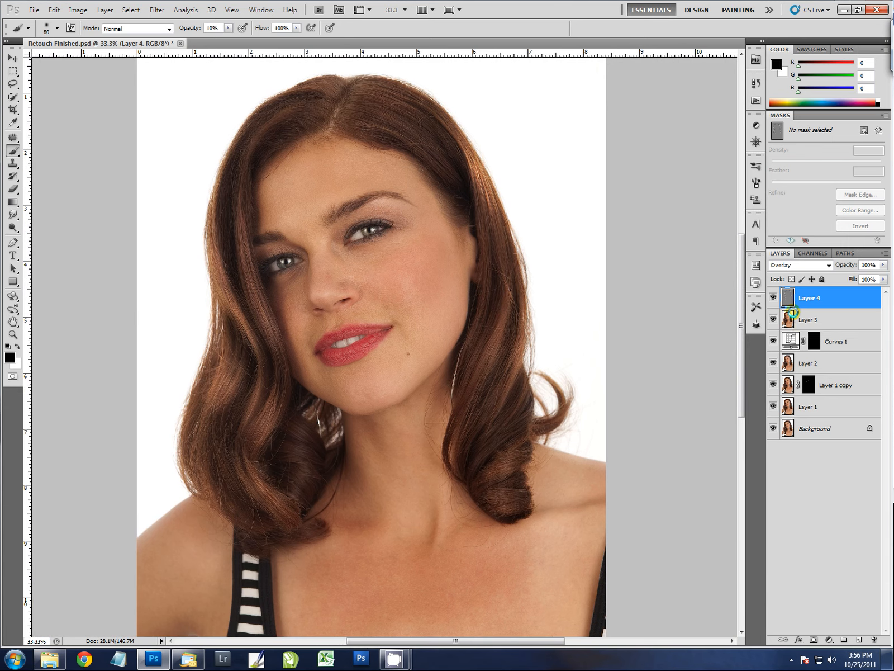
# Merge the visible result into another new layer and top it with a second 50% gray Overlay layer for the face
pyautogui.hotkey('ctrl', 'shift', 'alt', 'e')
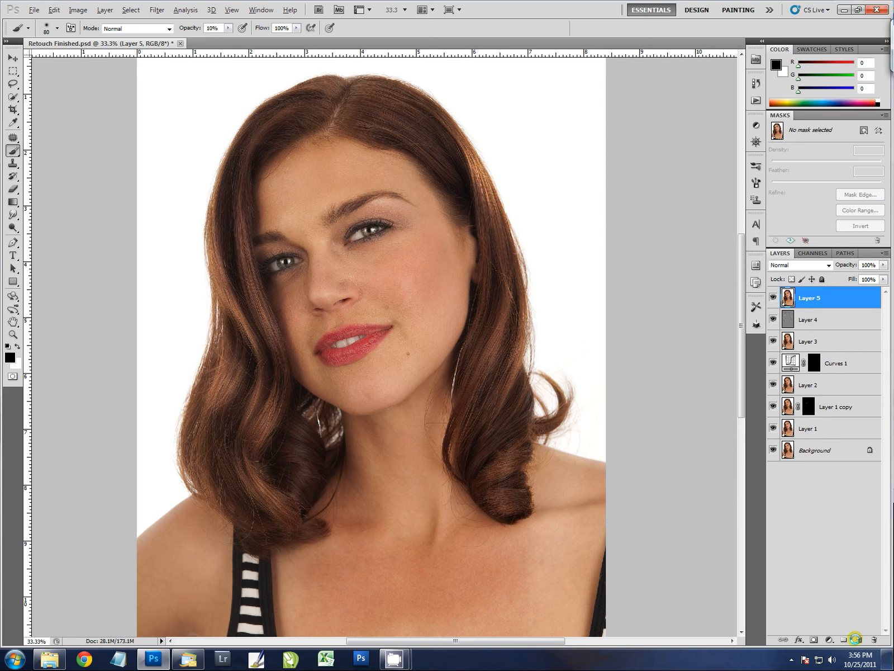
pyautogui.keyDown('alt'); pyautogui.click(859, 640); pyautogui.keyUp('alt')
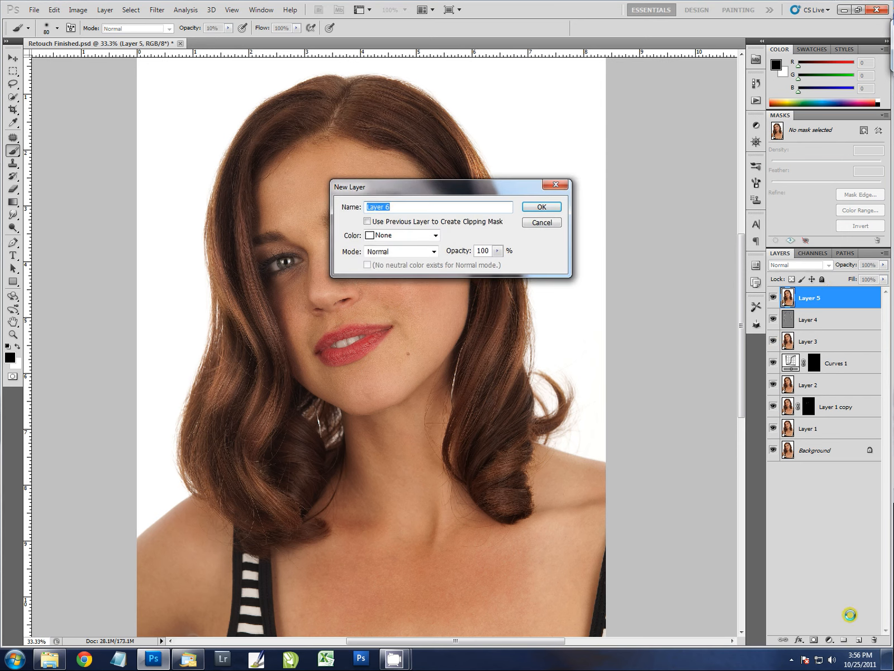
pyautogui.click(388, 250)
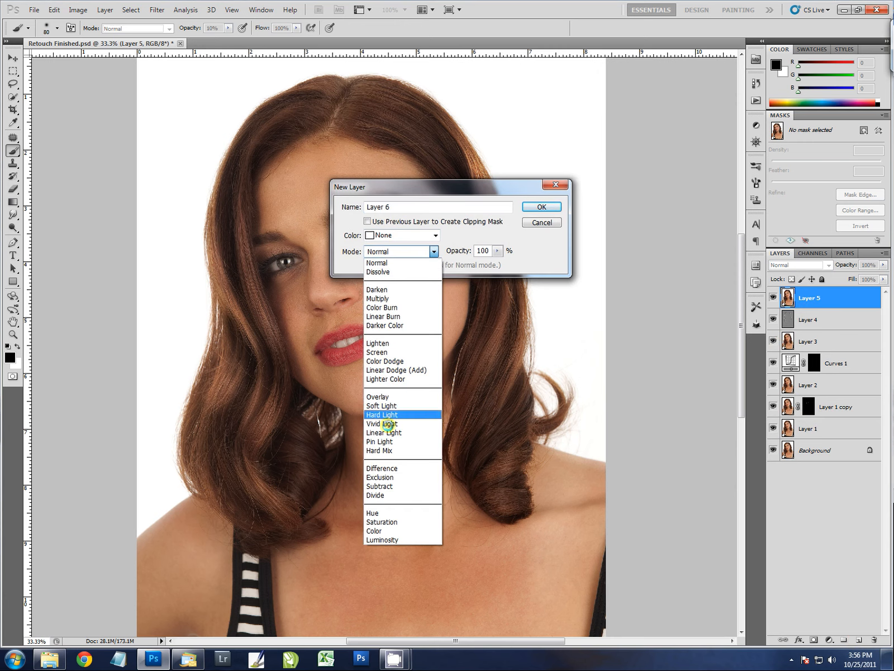
pyautogui.click(392, 397)
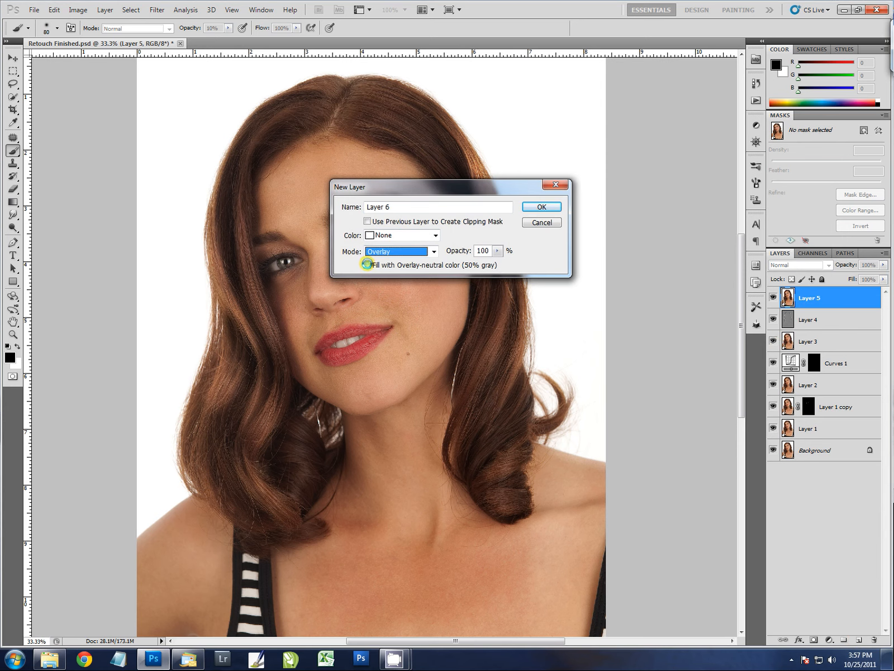
pyautogui.click(367, 264)
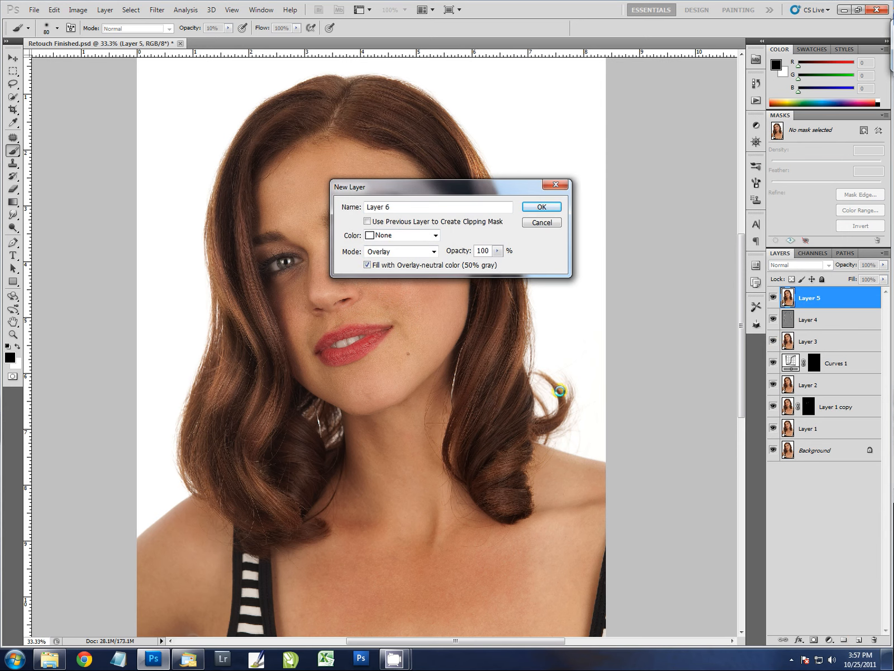
pyautogui.click(542, 206)
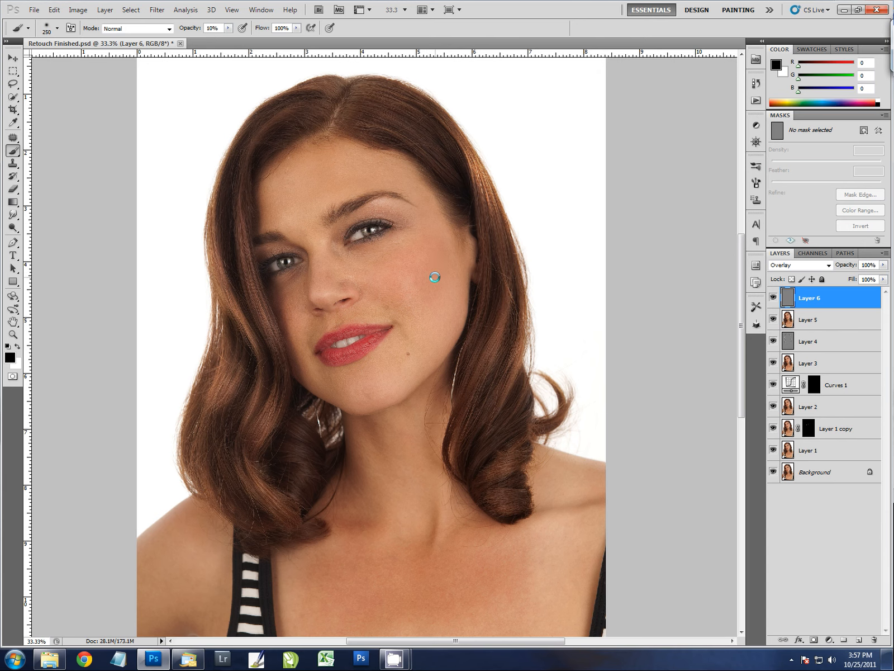
# Set the brush opacity to 7%, try a dark stroke on the cheek, and reset to a clean gray Overlay layer
pyautogui.click(228, 28)
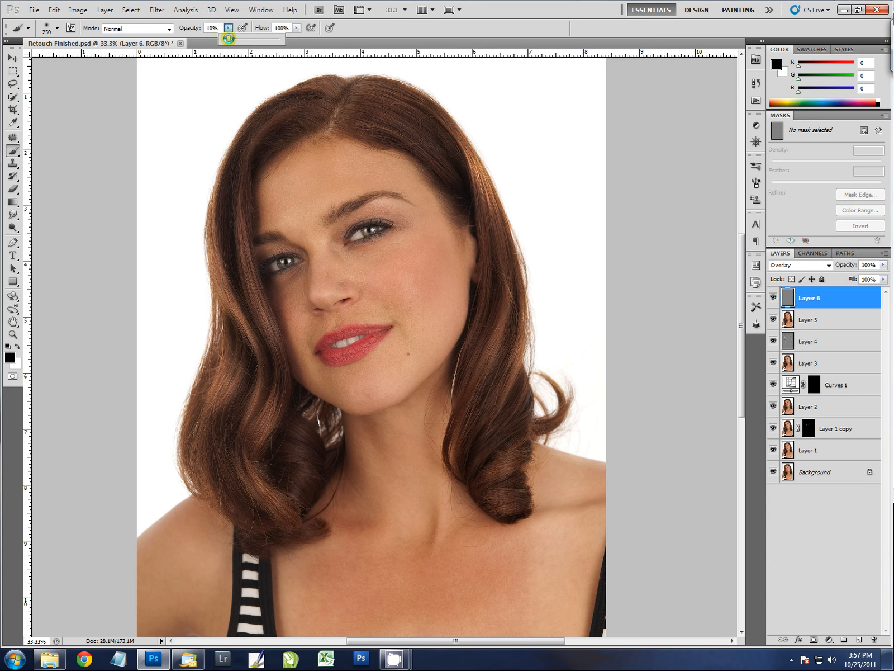
pyautogui.moveTo(226, 38); pyautogui.dragTo(227, 35)
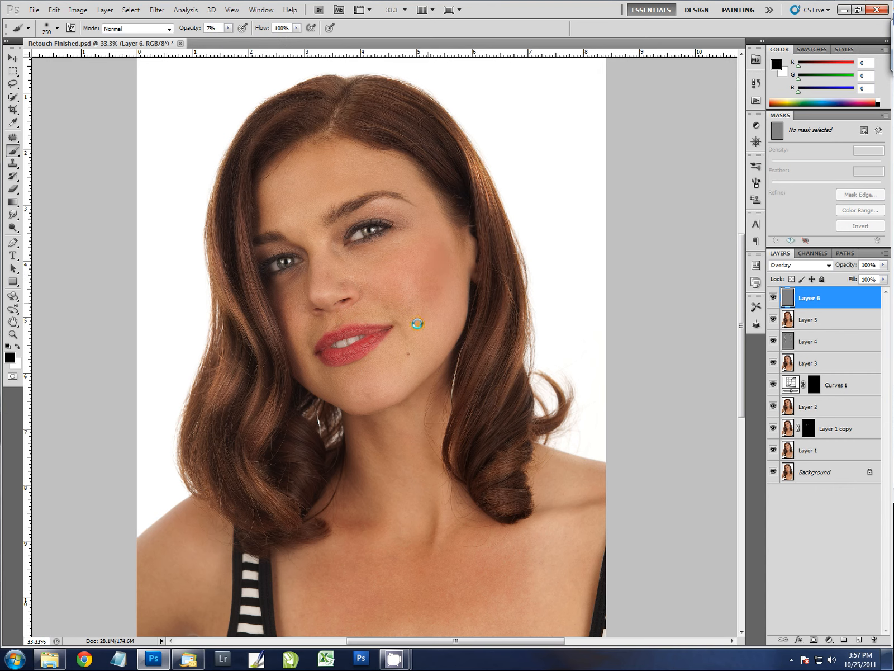
pyautogui.moveTo(435, 226)
pyautogui.mouseDown()
pyautogui.moveTo(410, 336)
pyautogui.moveTo(464, 218)
pyautogui.mouseUp()
pyautogui.press('Delete')
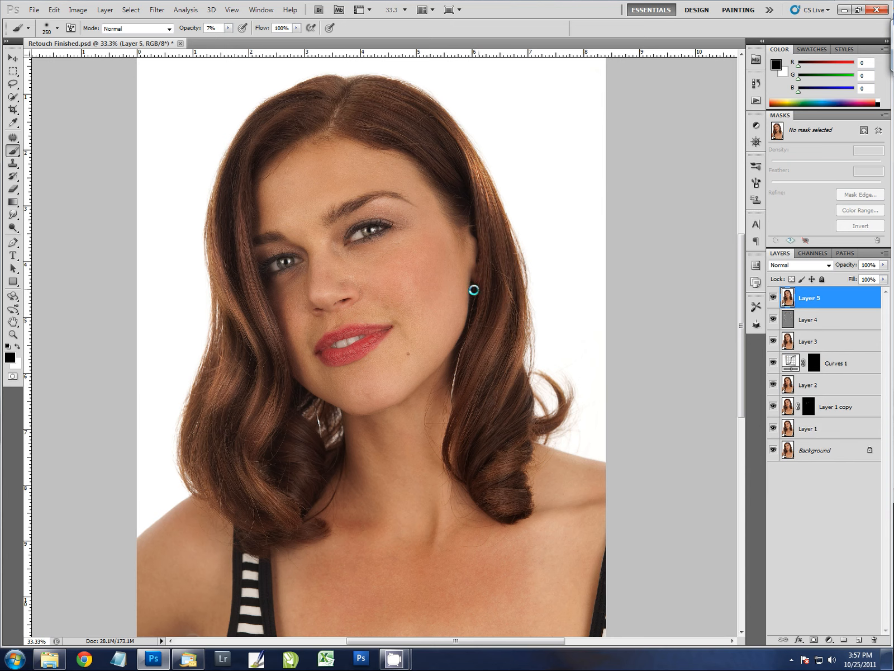
pyautogui.hotkey('shift', 'alt', 'o')
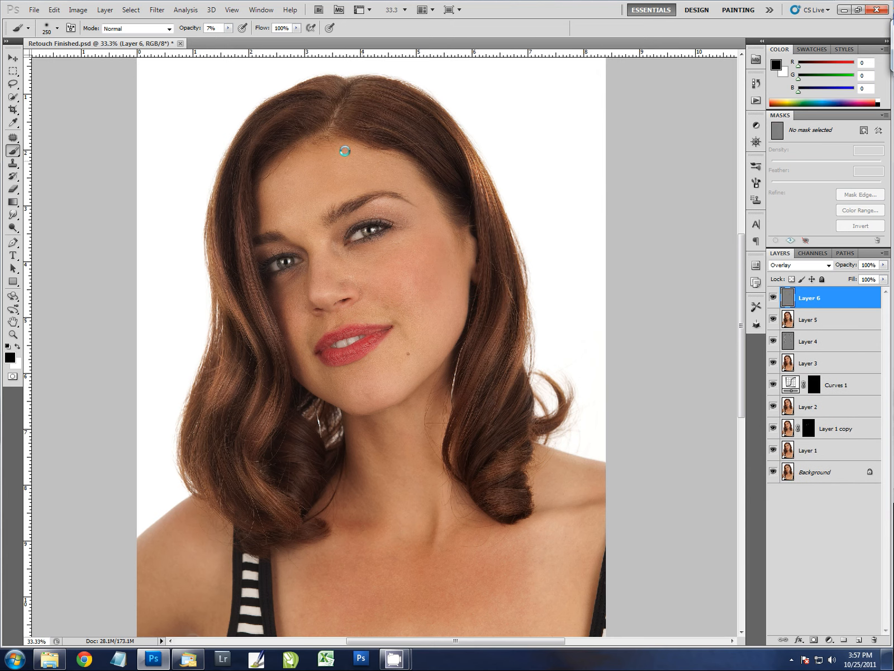
# Set the brush flow to 14% and paint black on the cheek to contour it, reducing the brush size to 90
pyautogui.click(296, 28)
pyautogui.moveTo(296, 38); pyautogui.dragTo(249, 39)
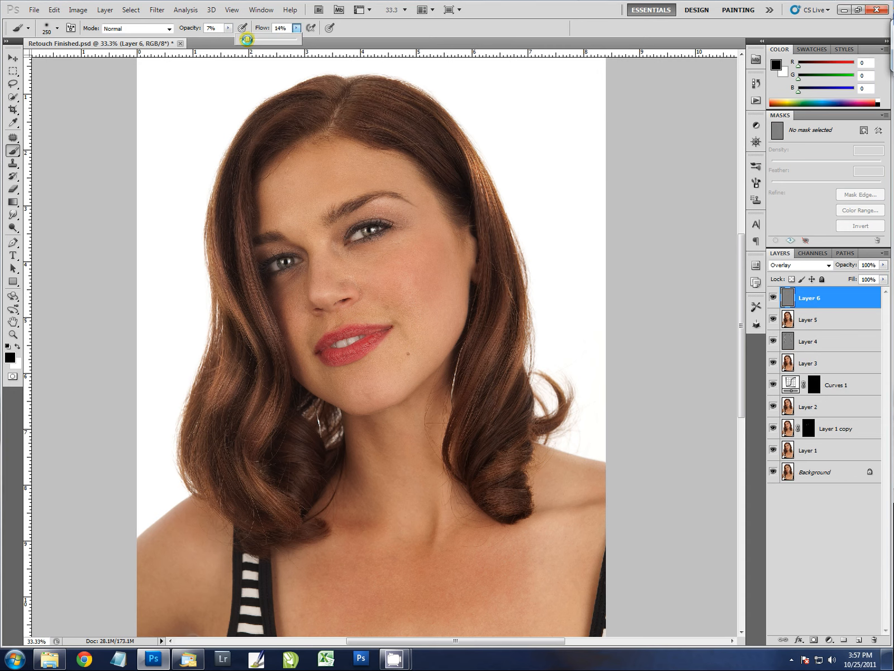
pyautogui.moveTo(441, 264)
pyautogui.mouseDown()
pyautogui.moveTo(421, 315)
pyautogui.moveTo(438, 241)
pyautogui.moveTo(421, 324)
pyautogui.moveTo(436, 250)
pyautogui.mouseUp()
pyautogui.moveTo(411, 306)
pyautogui.mouseDown()
pyautogui.moveTo(413, 338)
pyautogui.moveTo(462, 237)
pyautogui.moveTo(412, 315)
pyautogui.mouseUp()
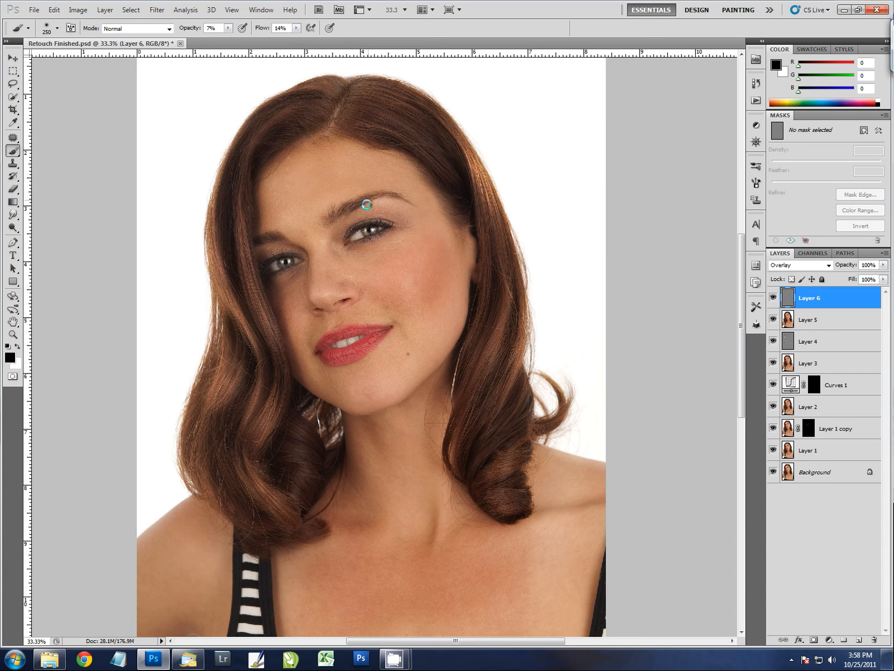
pyautogui.press('[')
pyautogui.press('[')
pyautogui.press('[')
# Compare the face with and without the new Overlay layer to judge the cheek contouring
pyautogui.click(772, 298)
pyautogui.click(773, 297)
pyautogui.click(774, 297)
pyautogui.click(774, 298)
pyautogui.click(775, 298)
pyautogui.click(775, 298)
pyautogui.click(774, 298)
pyautogui.click(774, 298)
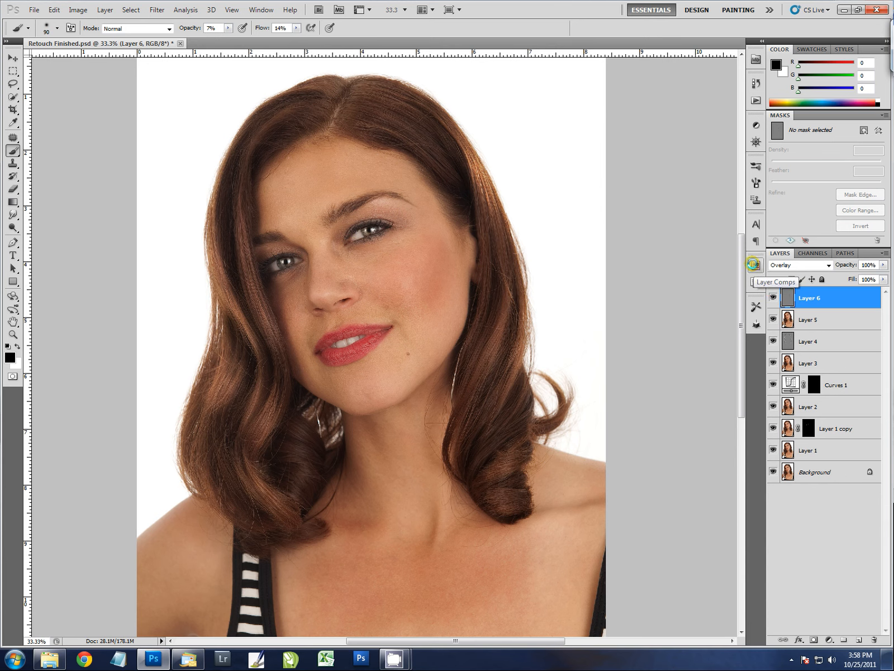
# Switch the foreground colour to white, enlarge the brush to 250, and lighten the forehead on the gray Overlay layer
pyautogui.press('x')
pyautogui.press(']')
pyautogui.press(']')
pyautogui.press(']')
pyautogui.press(']')
pyautogui.press(']')
pyautogui.press(']')
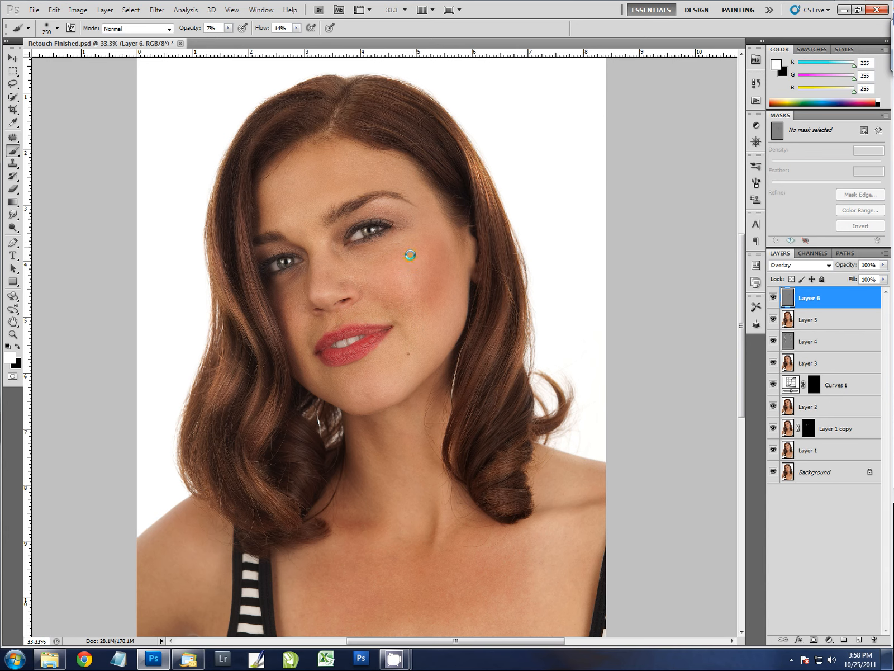
pyautogui.moveTo(315, 186)
pyautogui.mouseDown()
pyautogui.moveTo(334, 197)
pyautogui.moveTo(323, 212)
pyautogui.mouseUp()
# Reduce the brush size to 150 and paint white highlights above the brow and on the cheek area beside the mouth
pyautogui.press('[')
pyautogui.press('[')
pyautogui.press('[')
pyautogui.press(']')
pyautogui.press('[')
pyautogui.press('[')
pyautogui.press('[')
pyautogui.press('[')
pyautogui.press('[')
pyautogui.press(']')
pyautogui.press(']')
pyautogui.press(']')
pyautogui.press(']')
pyautogui.press(']')
pyautogui.moveTo(292, 220)
pyautogui.mouseDown()
pyautogui.moveTo(300, 218)
pyautogui.moveTo(287, 217)
pyautogui.mouseUp()
pyautogui.moveTo(409, 366)
pyautogui.mouseDown()
pyautogui.moveTo(384, 366)
pyautogui.moveTo(402, 359)
pyautogui.moveTo(411, 304)
pyautogui.moveTo(382, 275)
pyautogui.mouseUp()
# Compare the face with and without Layer 6 to judge the added highlights
pyautogui.click(775, 297)
pyautogui.click(775, 296)
pyautogui.click(775, 298)
pyautogui.click(775, 298)
pyautogui.click(774, 298)
pyautogui.click(774, 298)
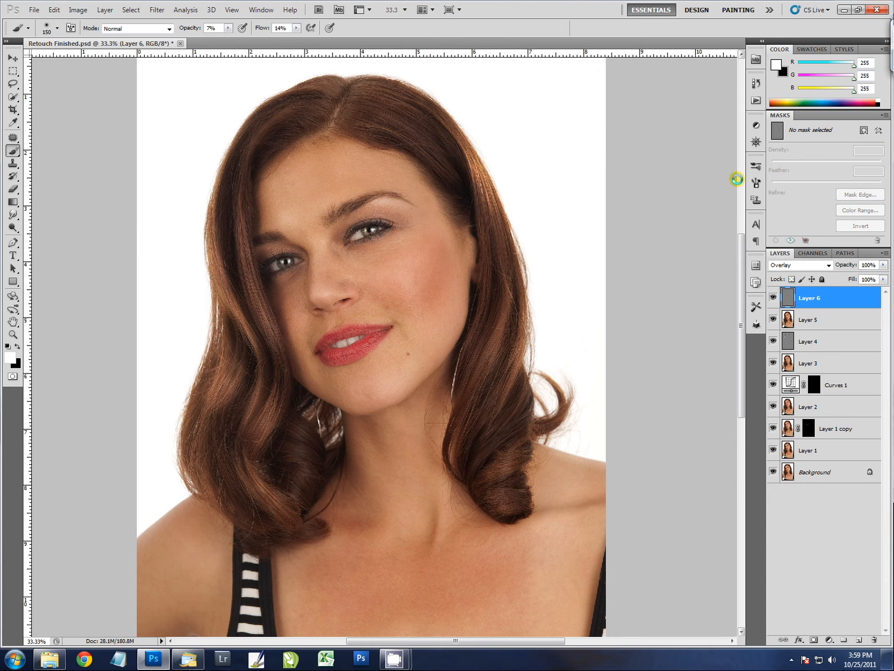
# Apply a Gaussian Blur to Layer 6 to soften the painted contours and highlights, adjusting the radius against the preview
pyautogui.click(158, 9)
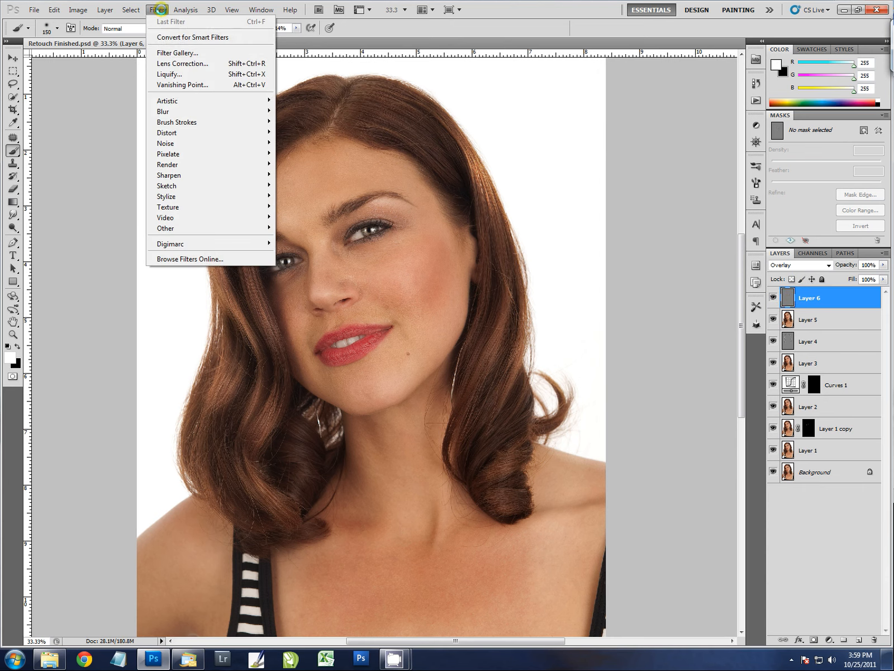
pyautogui.moveTo(183, 111)
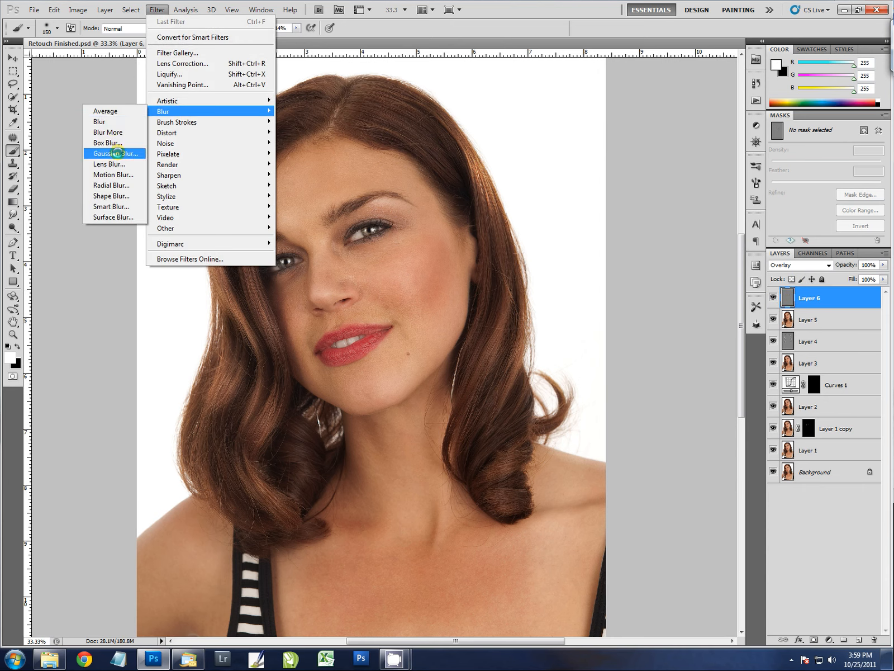
pyautogui.click(119, 153)
pyautogui.moveTo(619, 182); pyautogui.dragTo(637, 185)
pyautogui.moveTo(611, 356); pyautogui.dragTo(581, 357)
pyautogui.click(694, 207)
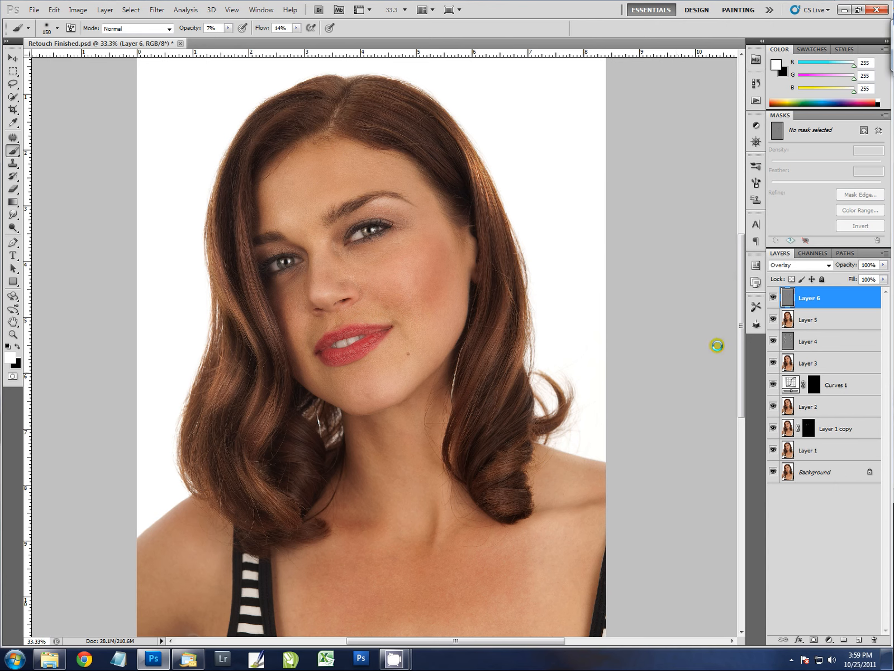
# Compare the portrait with and without the blurred Layer 6 to judge the softened contouring
pyautogui.click(773, 297)
pyautogui.click(774, 297)
pyautogui.click(774, 297)
pyautogui.click(773, 297)
pyautogui.click(773, 297)
pyautogui.click(774, 297)
# Compare the finished retouch with the original by repeatedly isolating the Background layer and restoring all layers, both close up and for the whole image
pyautogui.press('z')
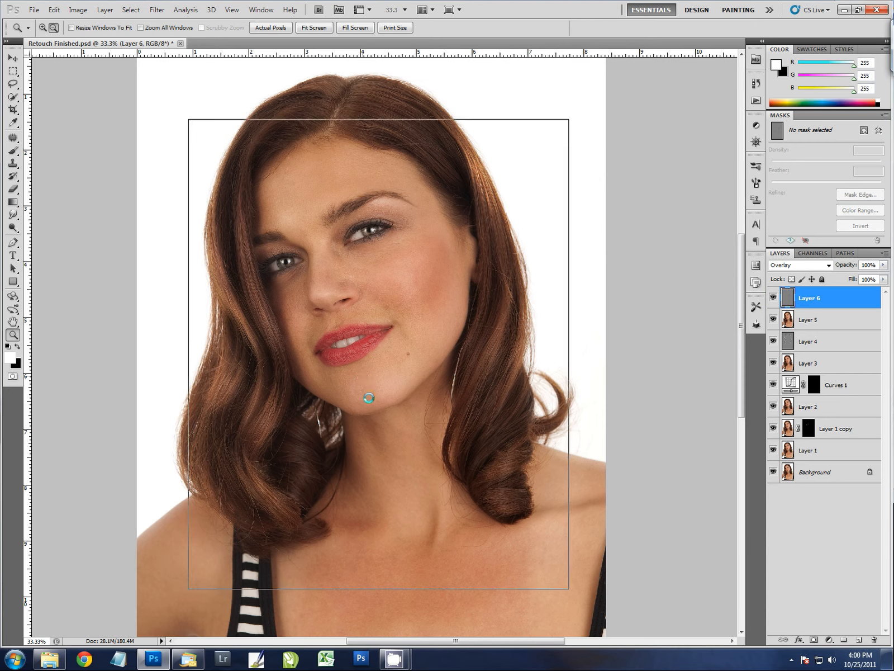
pyautogui.keyDown('alt'); pyautogui.click(377, 395); pyautogui.keyUp('alt')
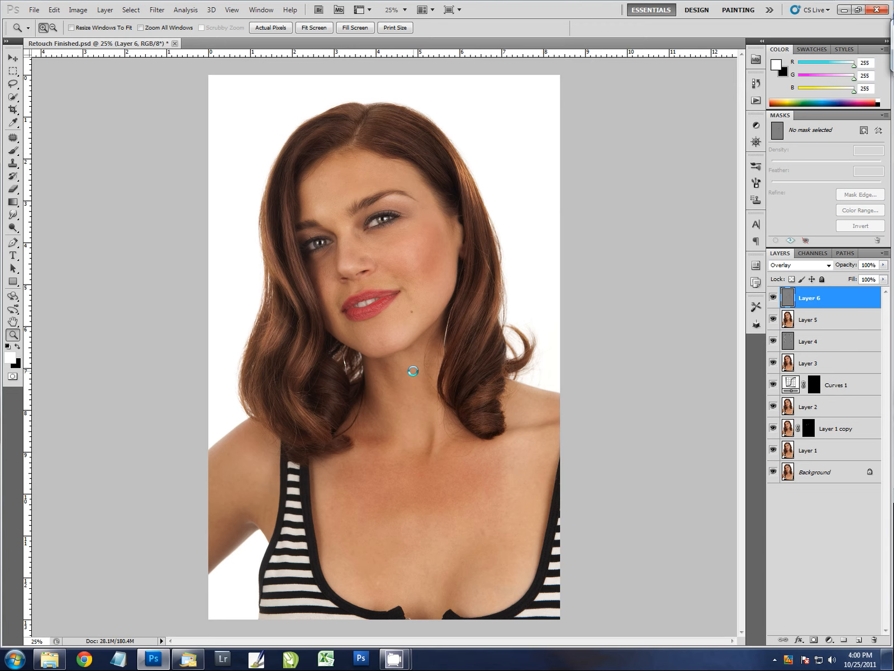
pyautogui.click(373, 264)
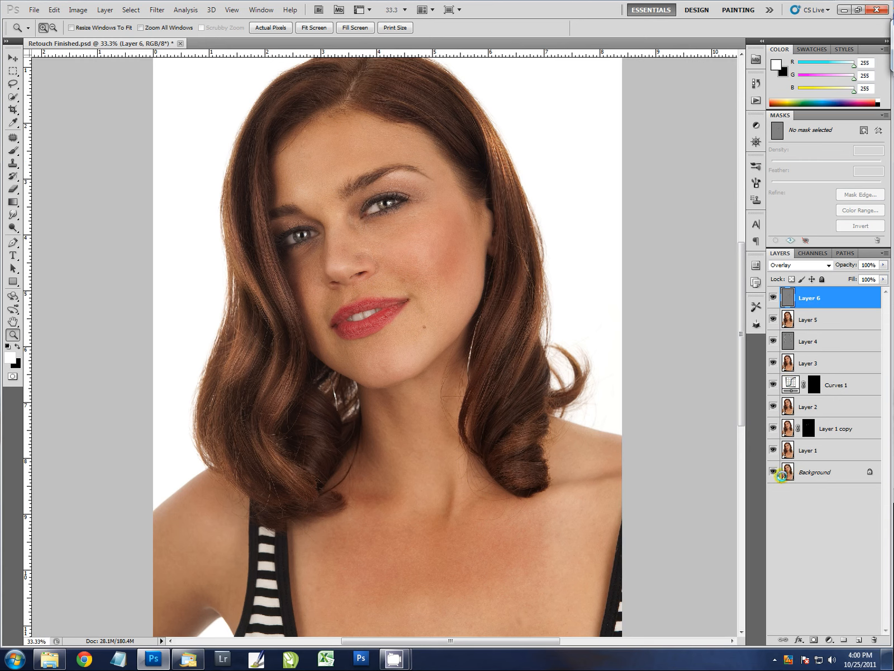
pyautogui.press('alt')
pyautogui.keyDown('alt'); pyautogui.click(773, 471); pyautogui.keyUp('alt')
pyautogui.keyDown('alt'); pyautogui.click(774, 471); pyautogui.keyUp('alt')
pyautogui.keyDown('alt'); pyautogui.click(773, 471); pyautogui.keyUp('alt')
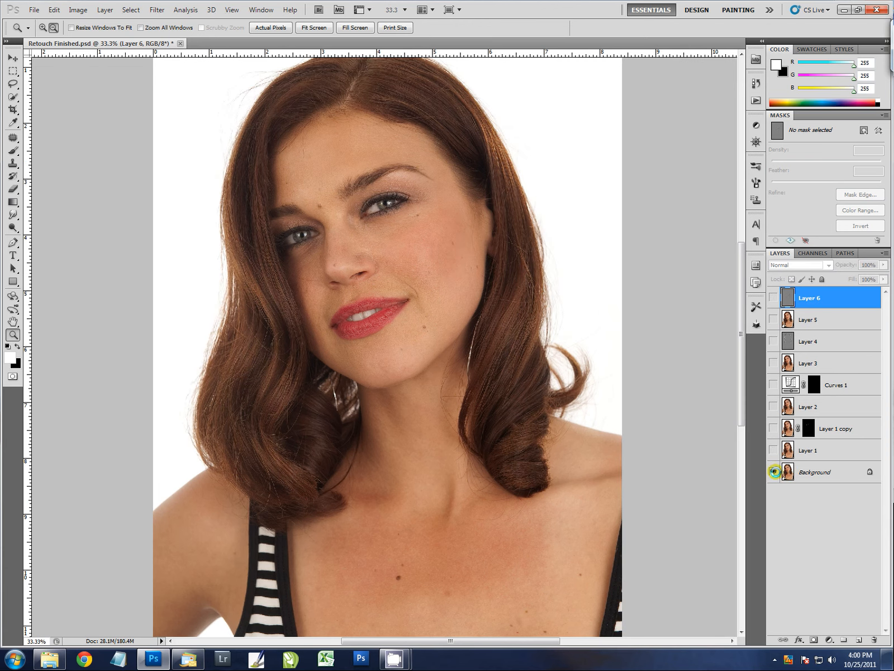
pyautogui.keyDown('alt'); pyautogui.click(774, 471); pyautogui.keyUp('alt')
pyautogui.keyDown('alt'); pyautogui.click(774, 472); pyautogui.keyUp('alt')
pyautogui.keyDown('alt'); pyautogui.click(774, 472); pyautogui.keyUp('alt')
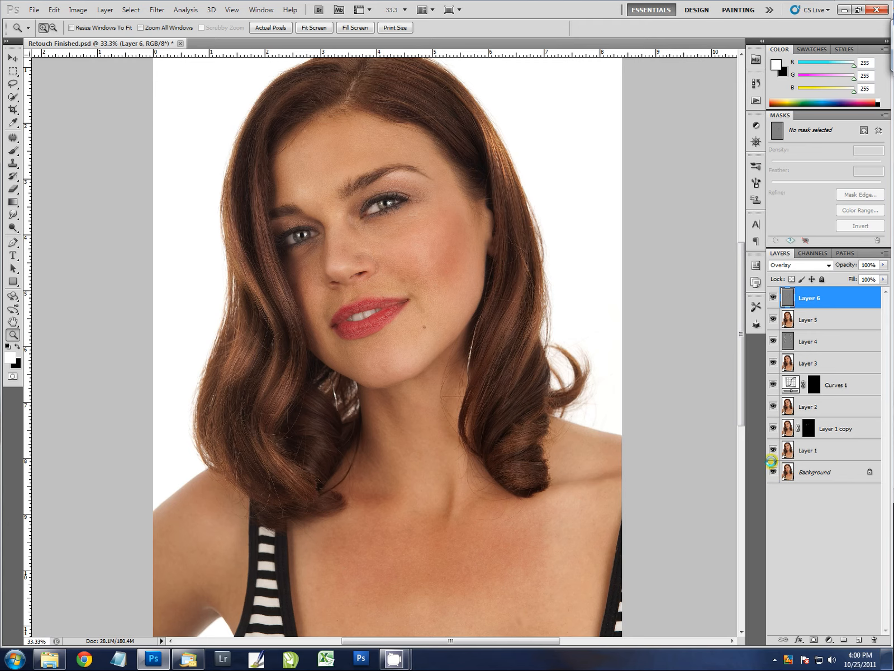
pyautogui.keyDown('alt'); pyautogui.click(386, 370); pyautogui.keyUp('alt')
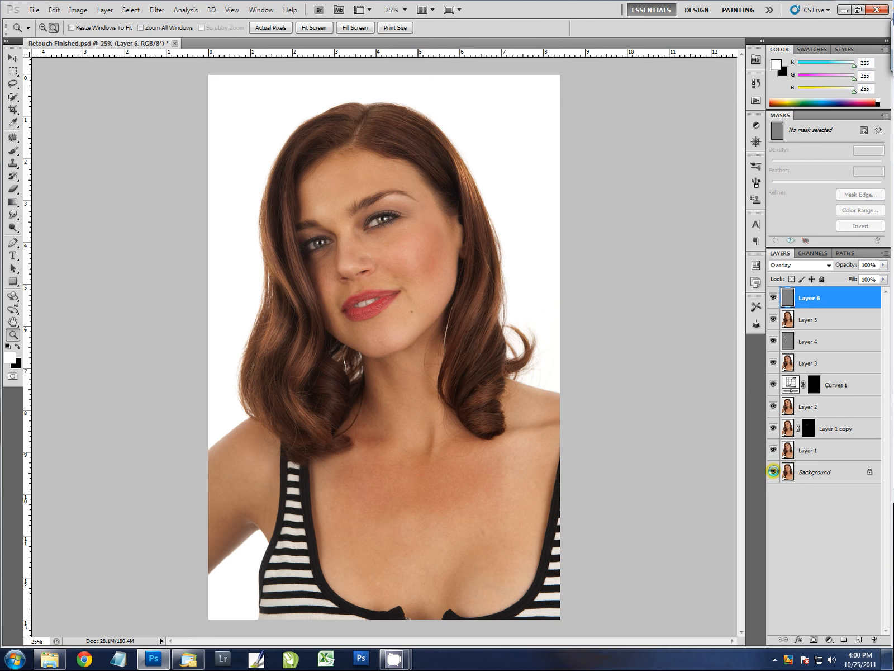
pyautogui.keyDown('alt'); pyautogui.click(774, 471); pyautogui.keyUp('alt')
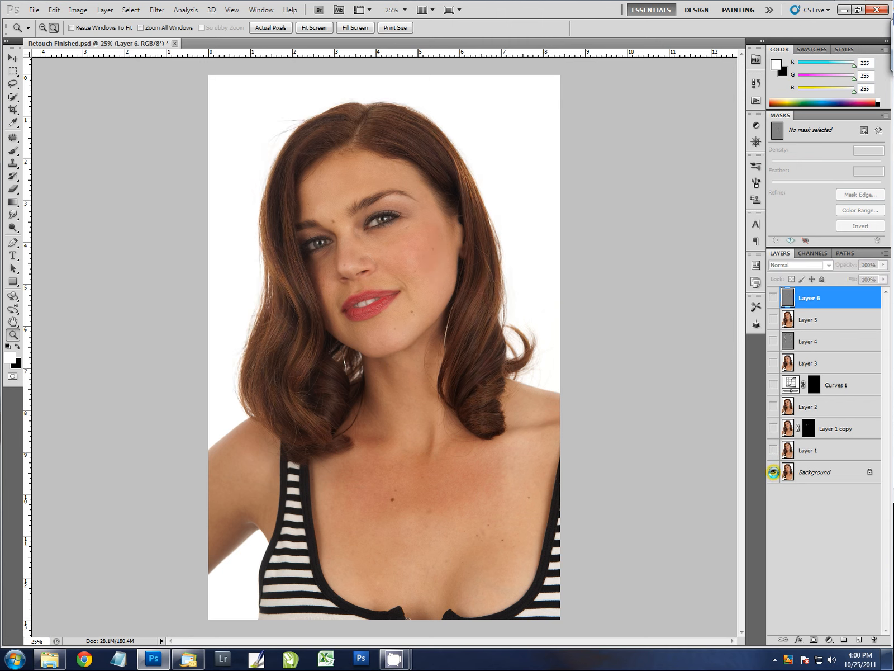
pyautogui.keyDown('alt'); pyautogui.click(774, 472); pyautogui.keyUp('alt')
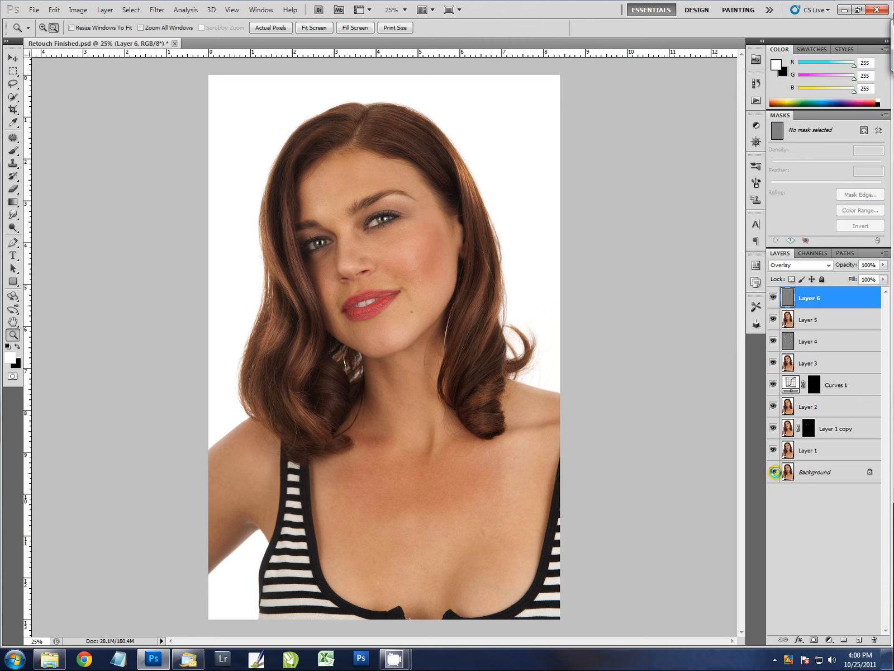